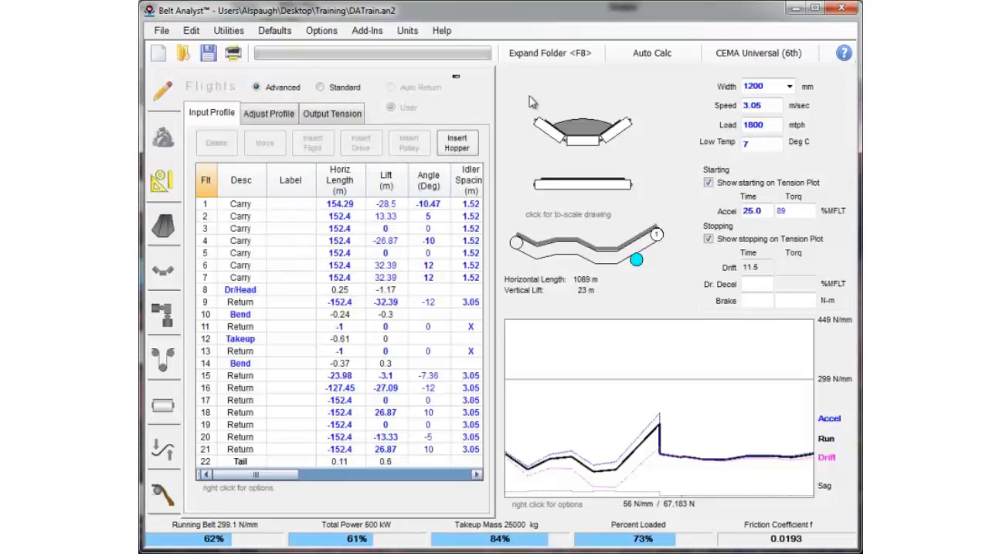
# Step: Expand the flights table to examine all its profile, component and load columns, and contract it again
pyautogui.click(543, 54)
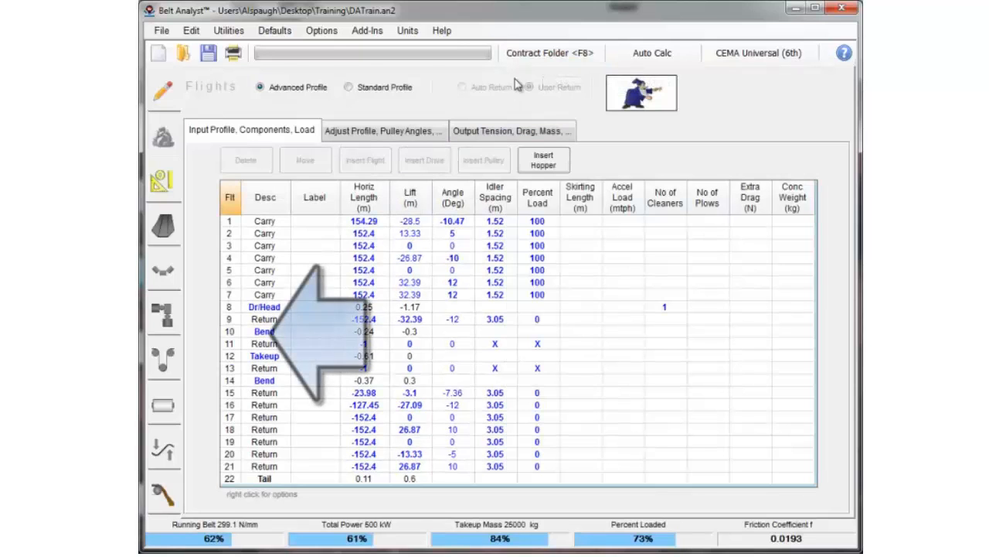
pyautogui.click(551, 55)
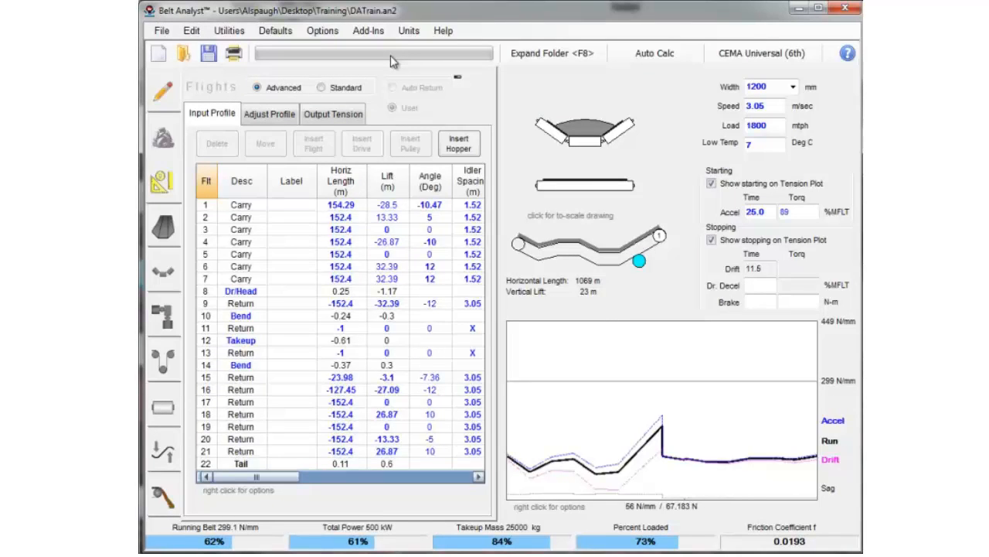
# Step: Launch the Dynamic Analyst add-in for the DATrain conveyor model from Belt Analyst
pyautogui.click(368, 31)
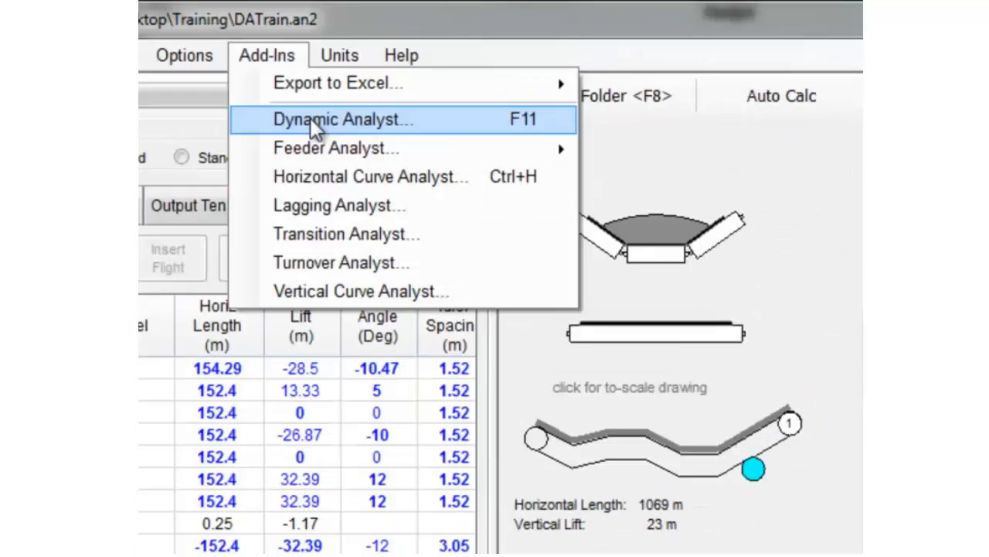
pyautogui.click(315, 127)
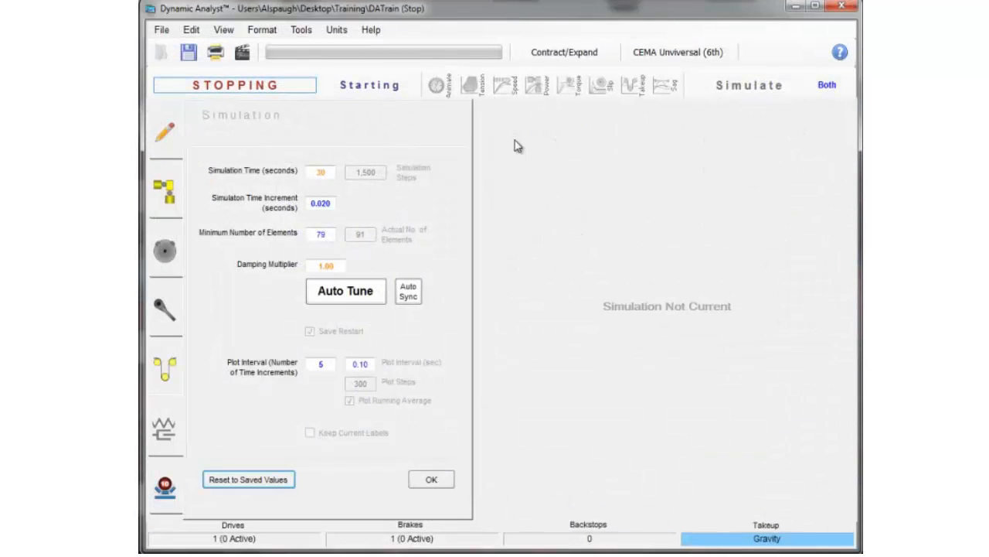
pyautogui.click(171, 499)
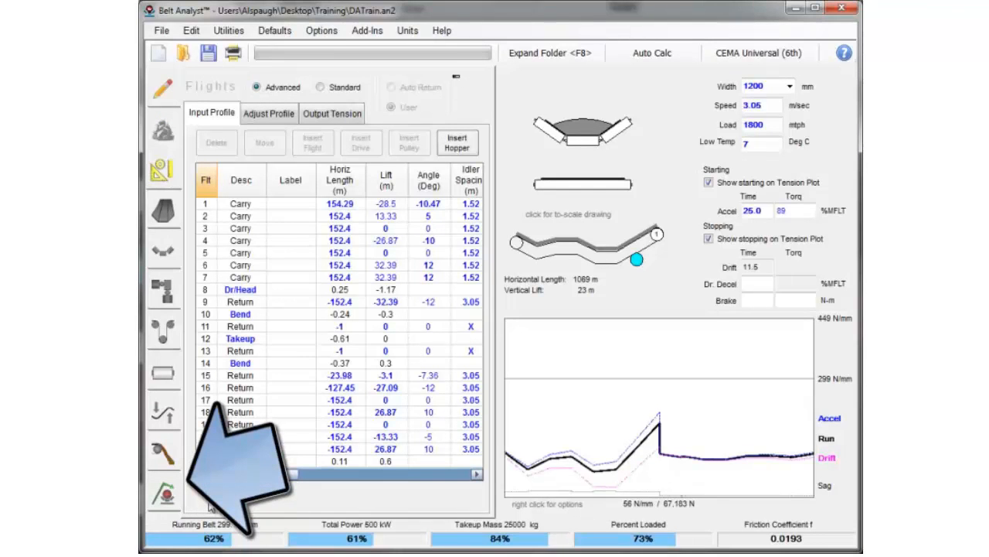
pyautogui.click(167, 497)
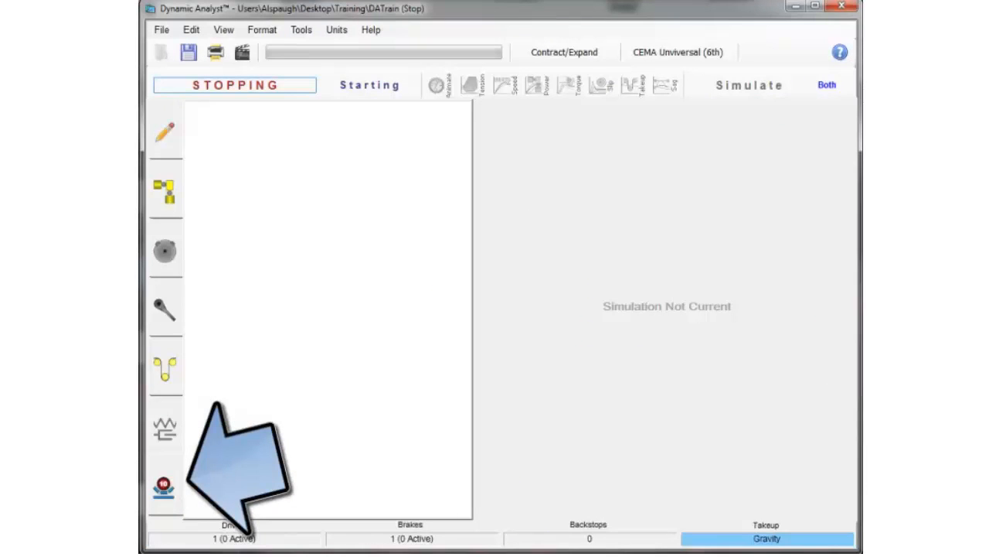
# Step: Review the project identification data and the drive's motor, mechanical and torque-speed curve inputs for the stopping case
pyautogui.click(167, 136)
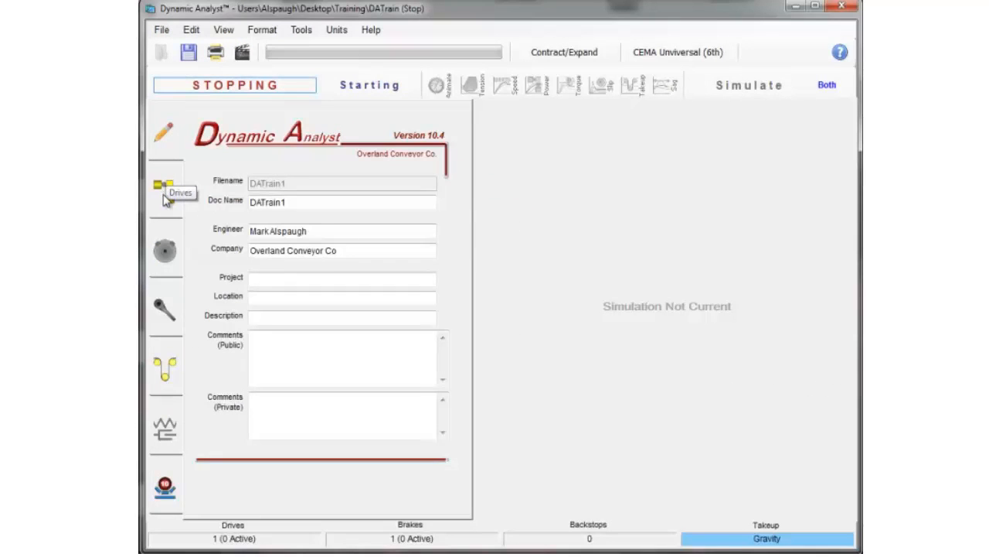
pyautogui.click(165, 201)
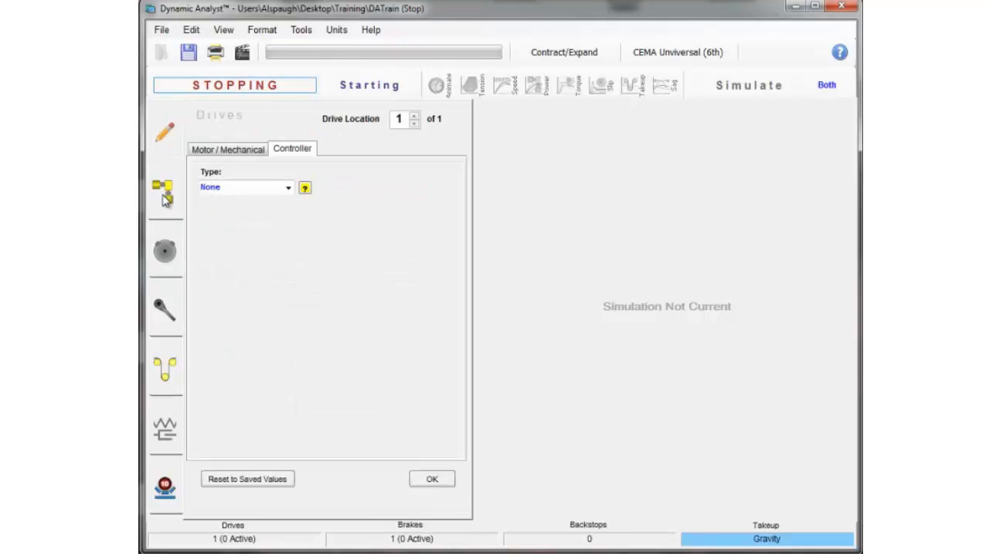
pyautogui.click(225, 149)
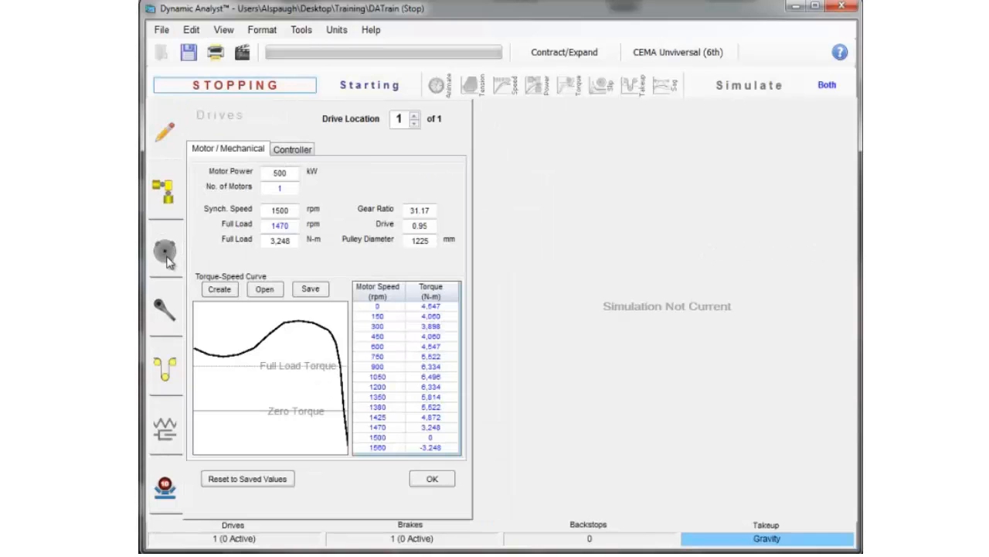
# Step: Review the brake's controller and mechanical inputs, the backstop locations and the takeup's mechanical settings
pyautogui.click(167, 260)
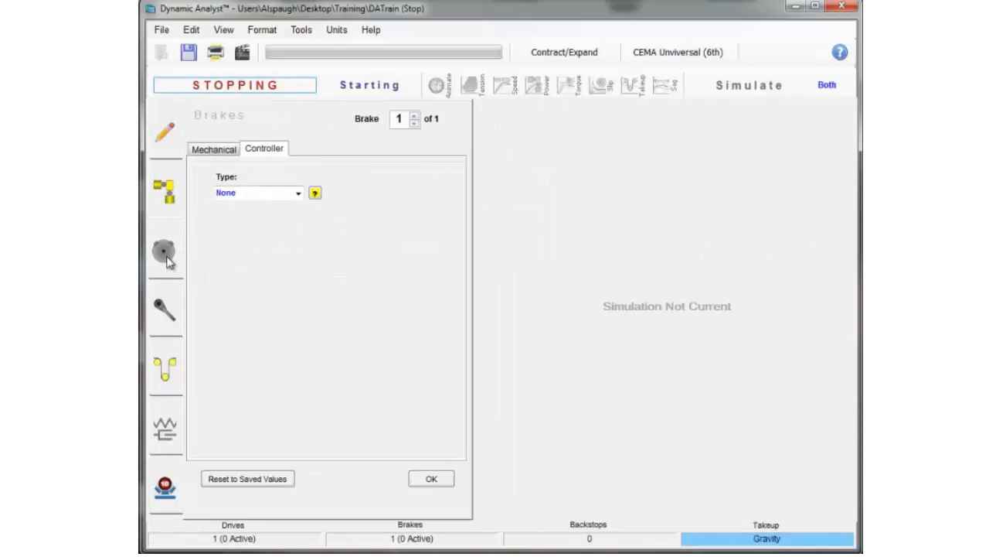
pyautogui.click(220, 152)
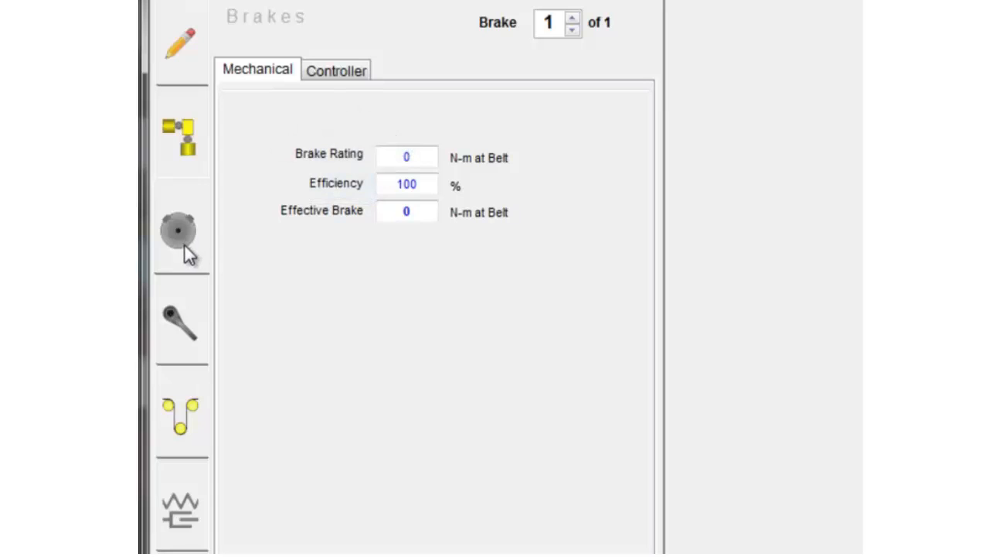
pyautogui.click(185, 324)
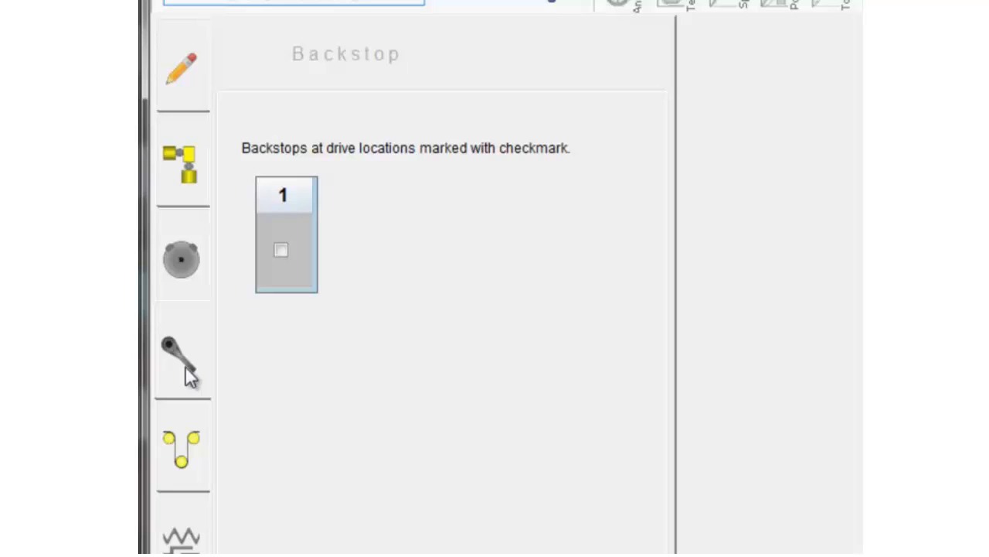
pyautogui.click(181, 454)
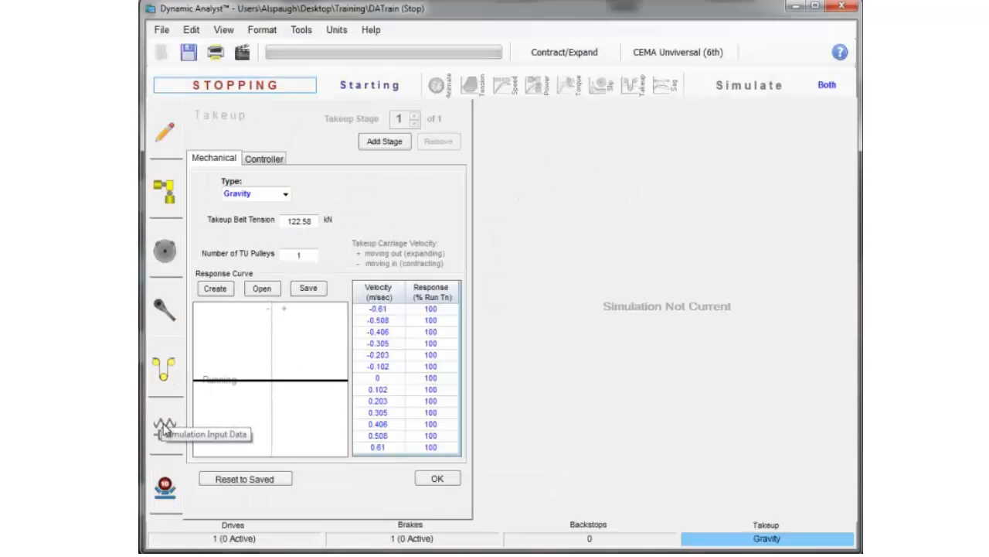
# Step: Auto tune the simulation input data, moving the solver's console window aside while it runs
pyautogui.click(179, 446)
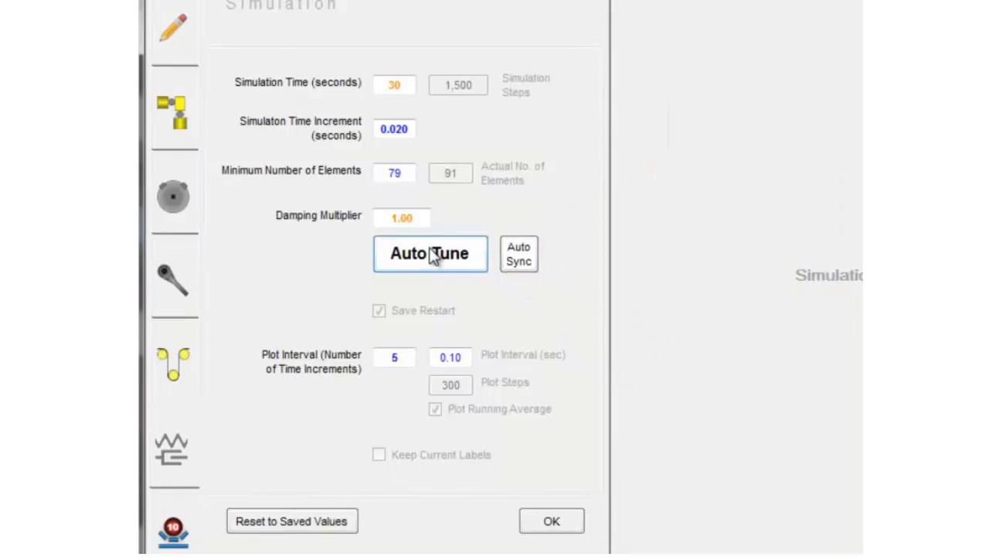
pyautogui.click(346, 291)
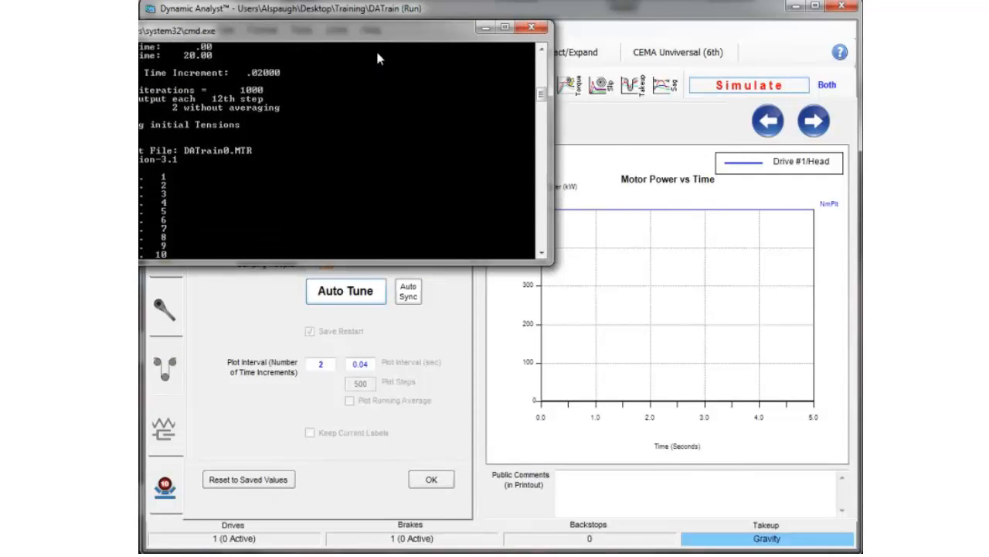
pyautogui.moveTo(378, 30); pyautogui.dragTo(469, 35)
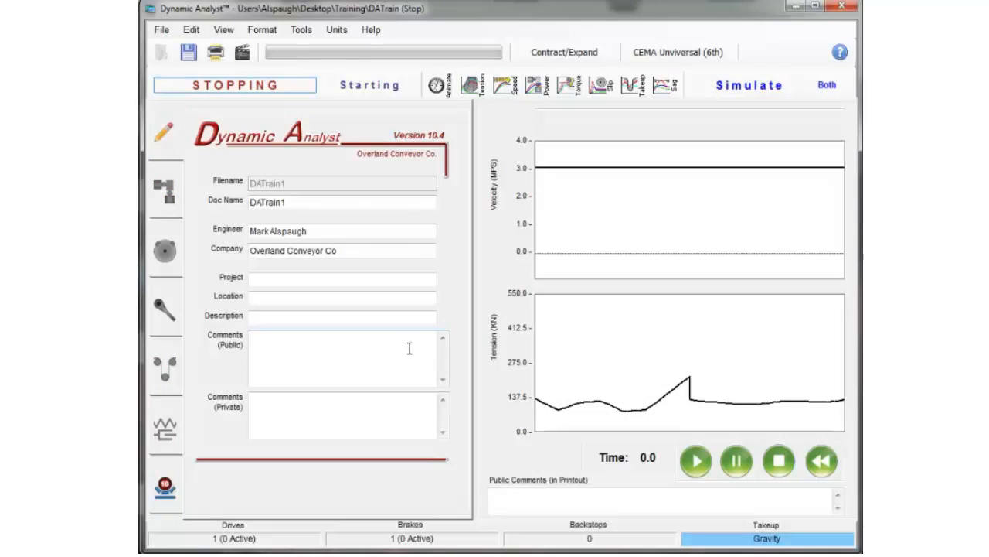
# Step: Run the stopping simulation with the tuned settings and play its belt velocity and tension animation
pyautogui.click(165, 430)
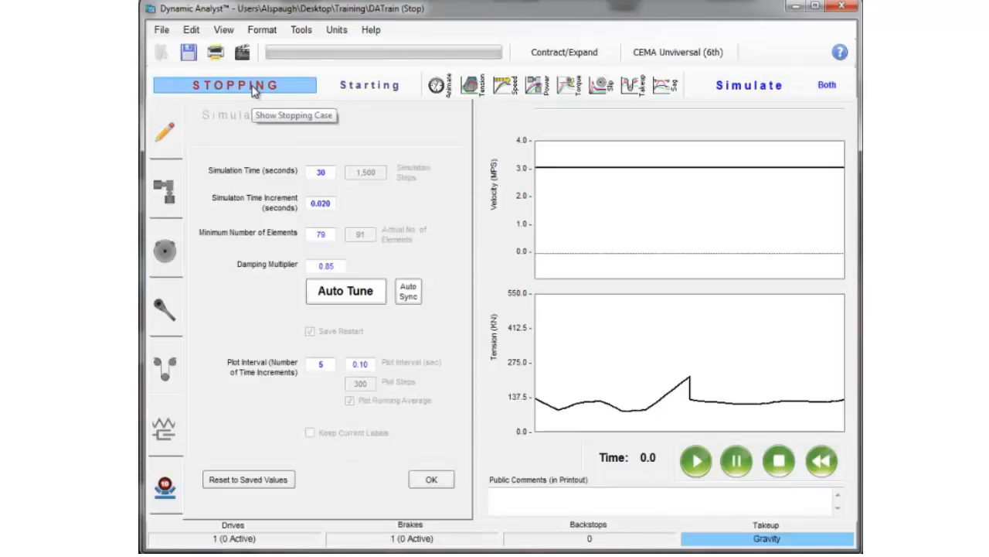
pyautogui.click(778, 88)
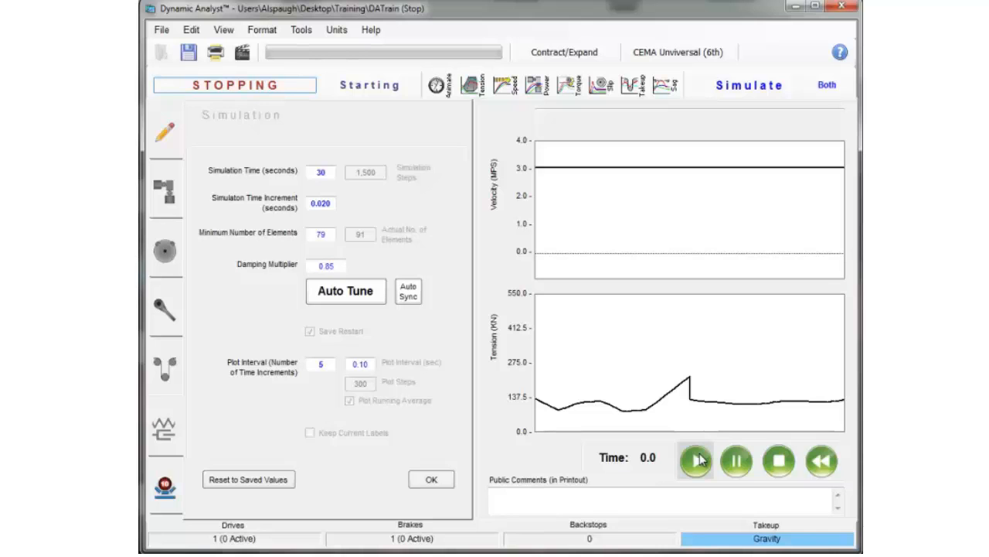
pyautogui.click(756, 87)
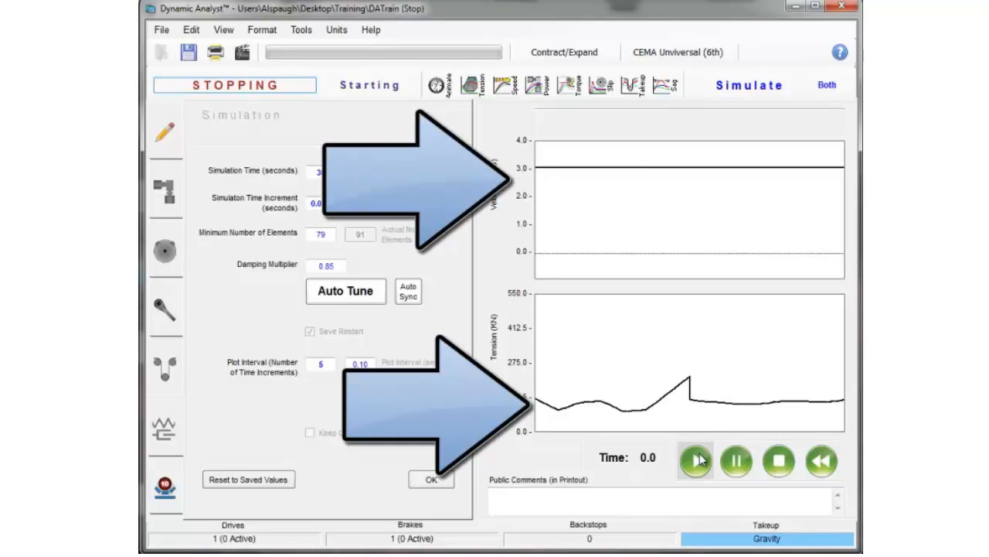
pyautogui.click(698, 460)
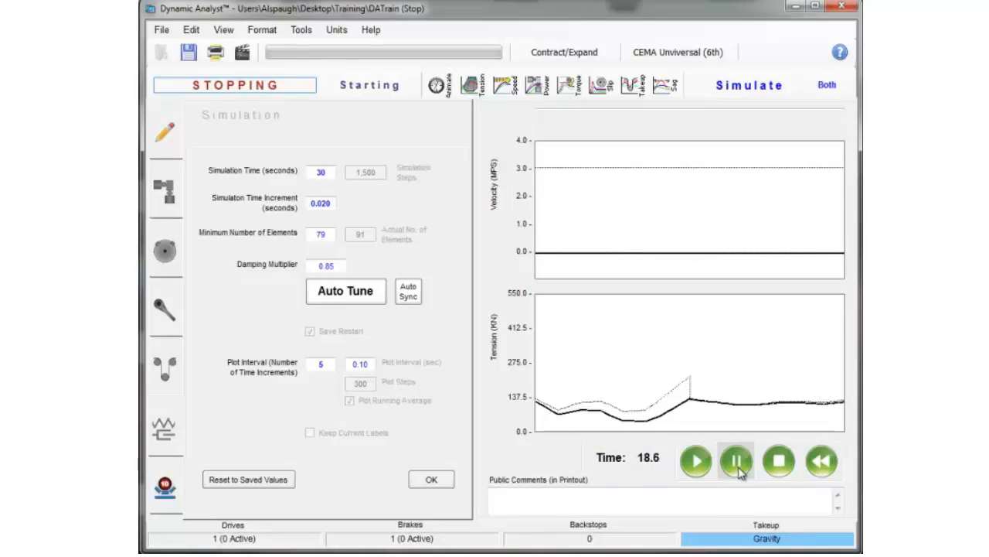
pyautogui.click(737, 462)
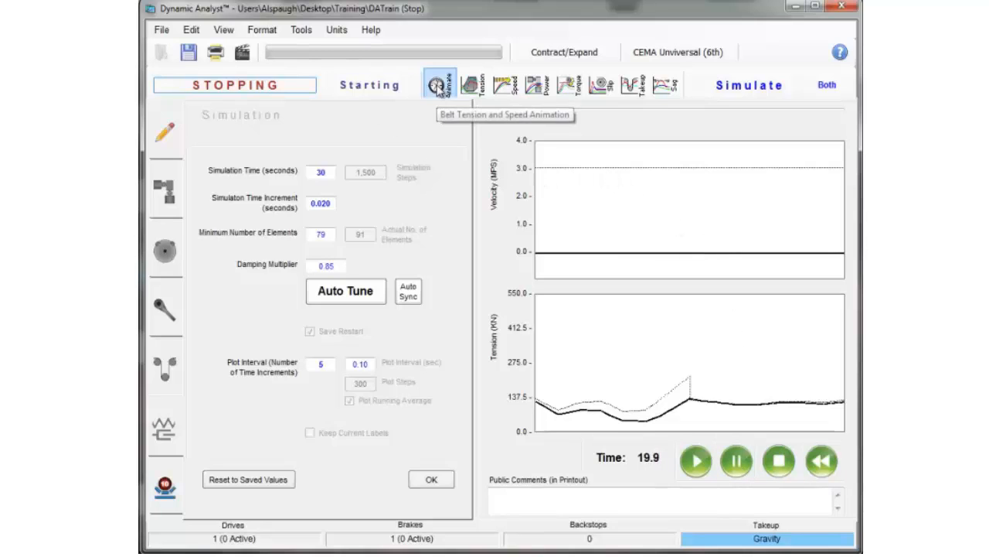
# Step: Examine the stopping case's tension, velocity, power, torque, slip, takeup and sag graphs, and replay the belt tension and speed animation
pyautogui.click(473, 86)
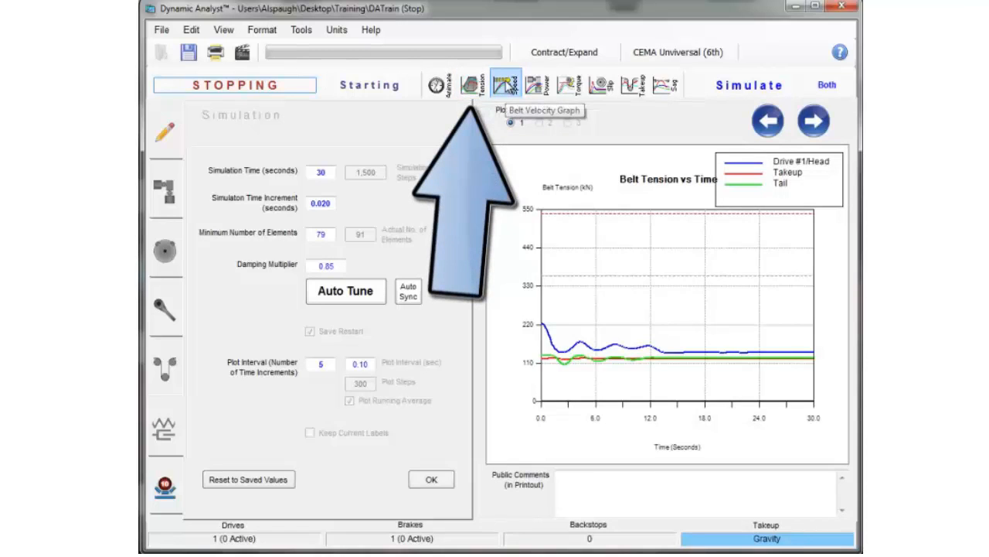
pyautogui.click(507, 85)
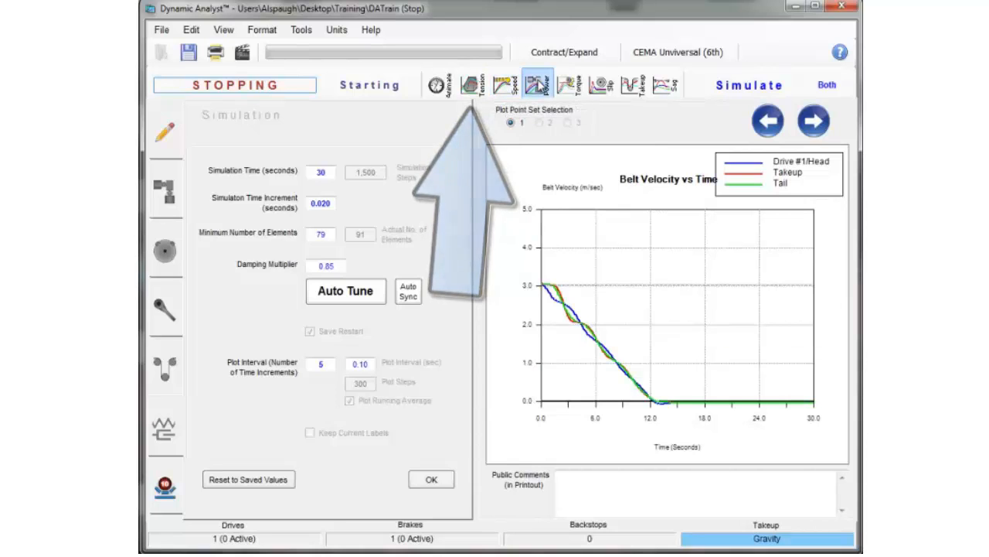
pyautogui.click(537, 85)
pyautogui.click(570, 85)
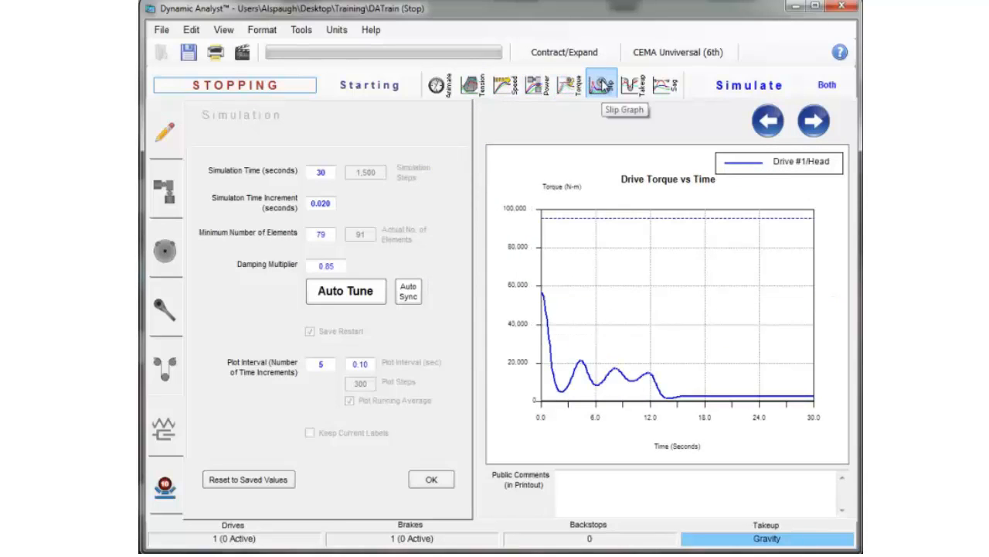
pyautogui.click(601, 85)
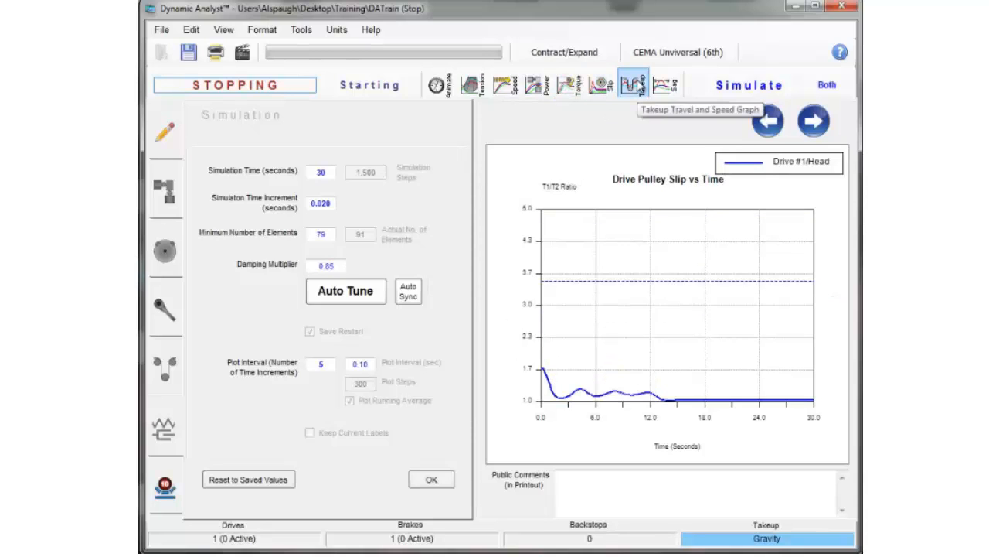
pyautogui.click(632, 83)
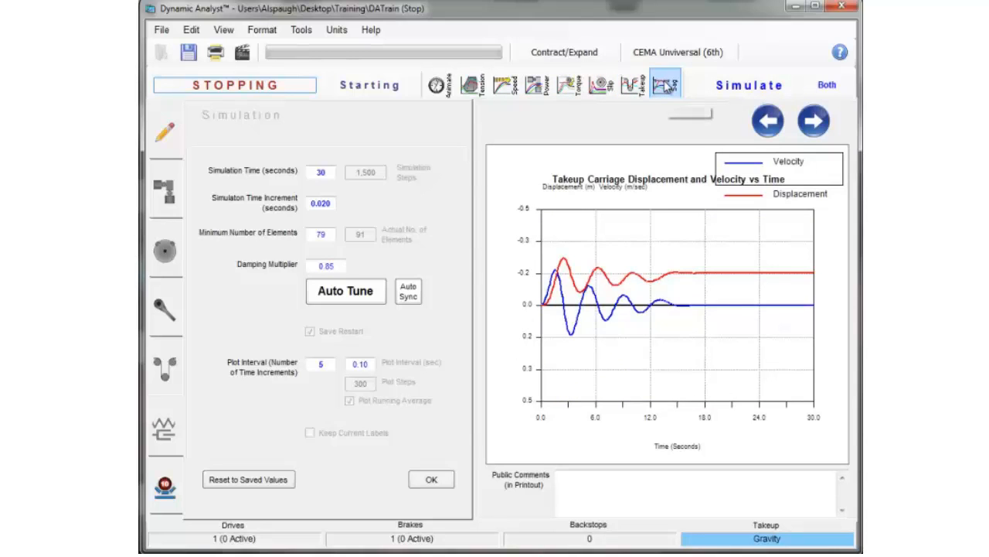
pyautogui.click(665, 87)
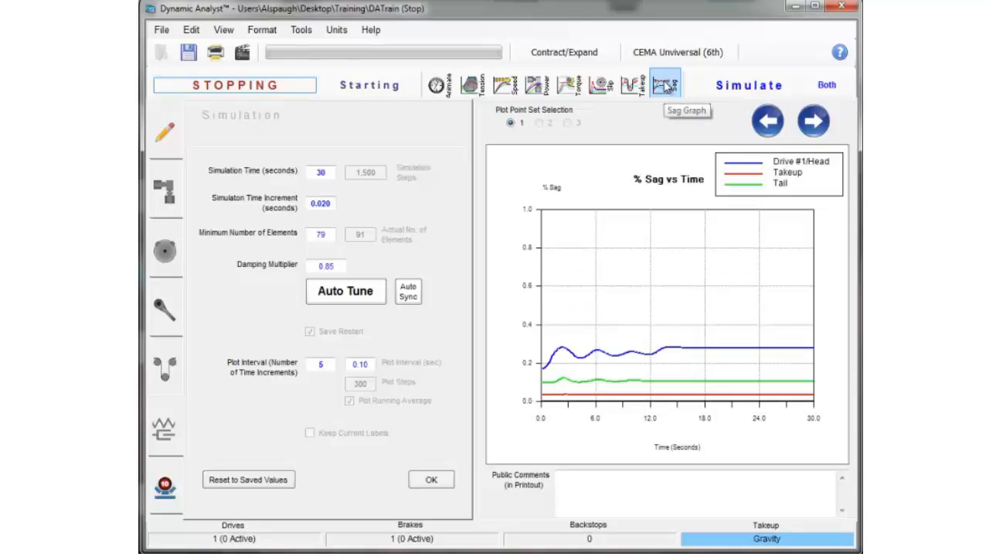
pyautogui.click(437, 85)
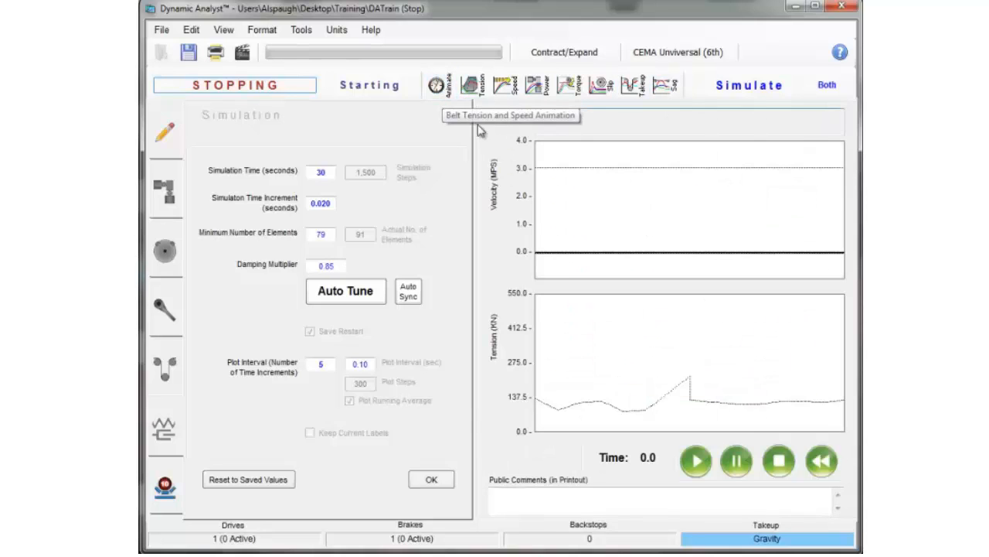
pyautogui.click(694, 461)
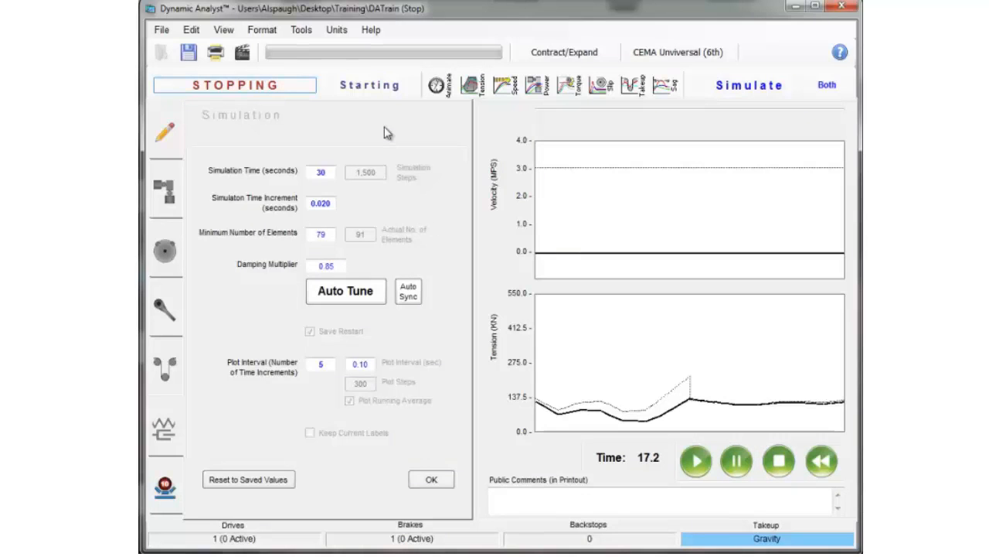
# Step: Switch to the starting case and set the controller type of drive location 1 to Line
pyautogui.click(374, 86)
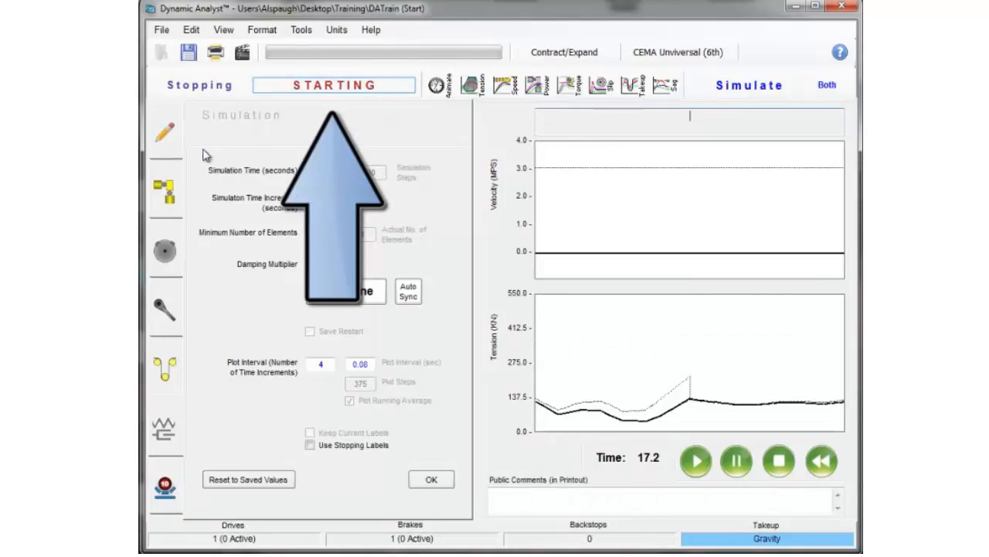
pyautogui.click(170, 195)
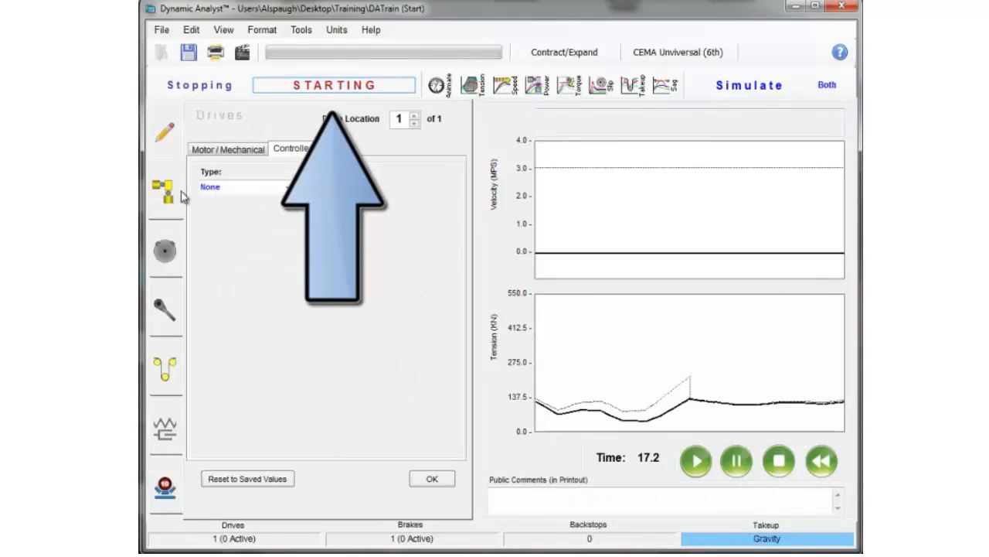
pyautogui.click(241, 151)
pyautogui.click(286, 148)
pyautogui.click(288, 187)
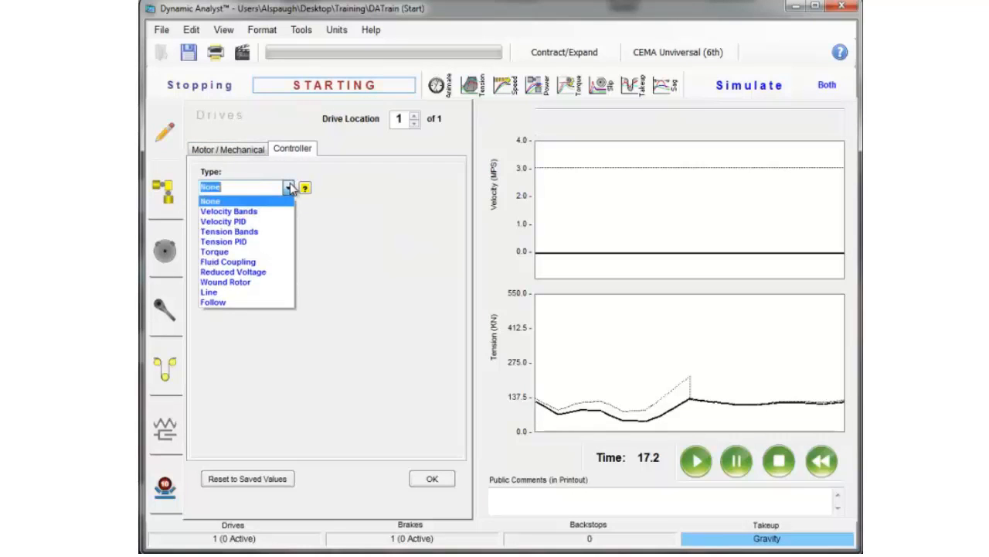
pyautogui.click(263, 292)
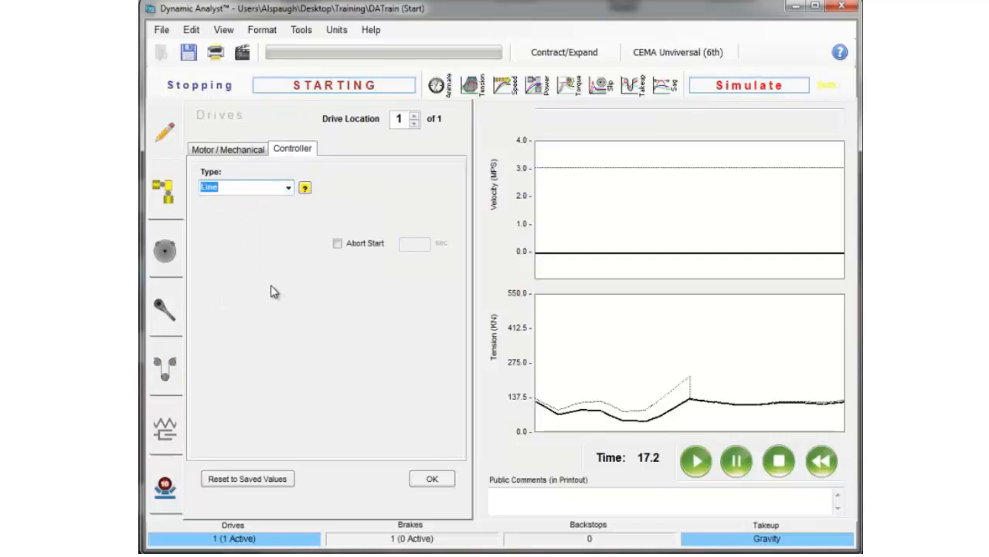
# Step: Check the starting case's simulation input data and run its simulation
pyautogui.click(171, 421)
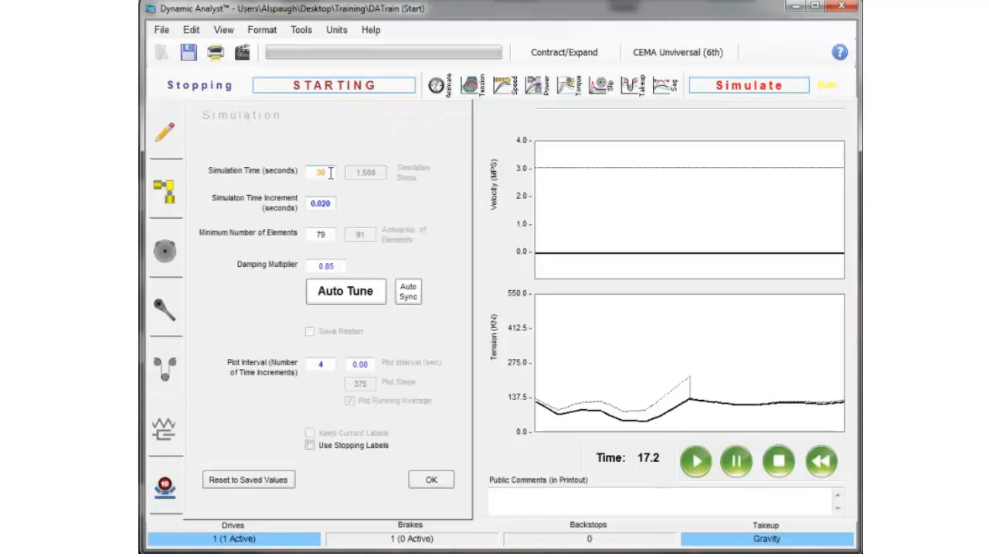
pyautogui.click(740, 87)
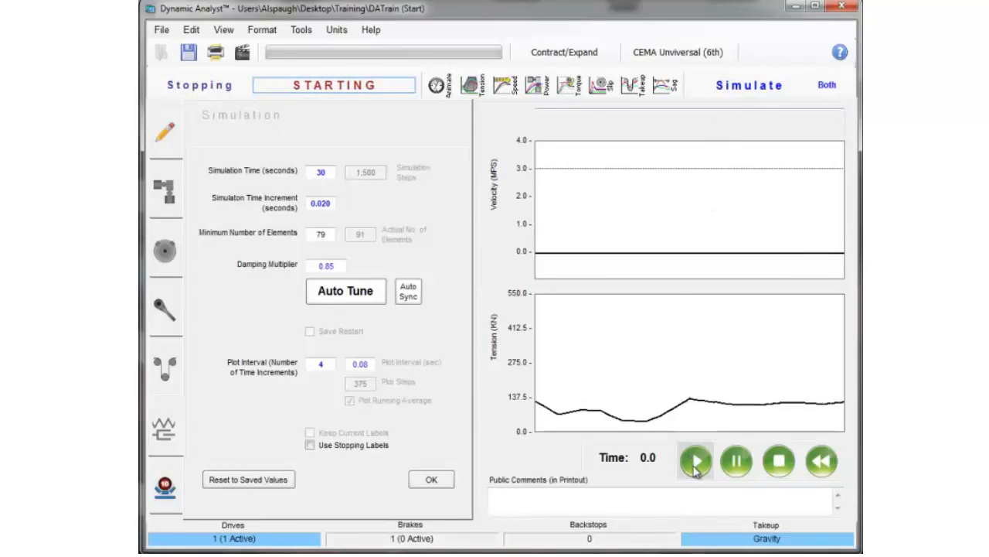
# Step: Play the starting case's belt animation and examine its tension, velocity, power, torque, slip, takeup and sag graphs
pyautogui.click(698, 463)
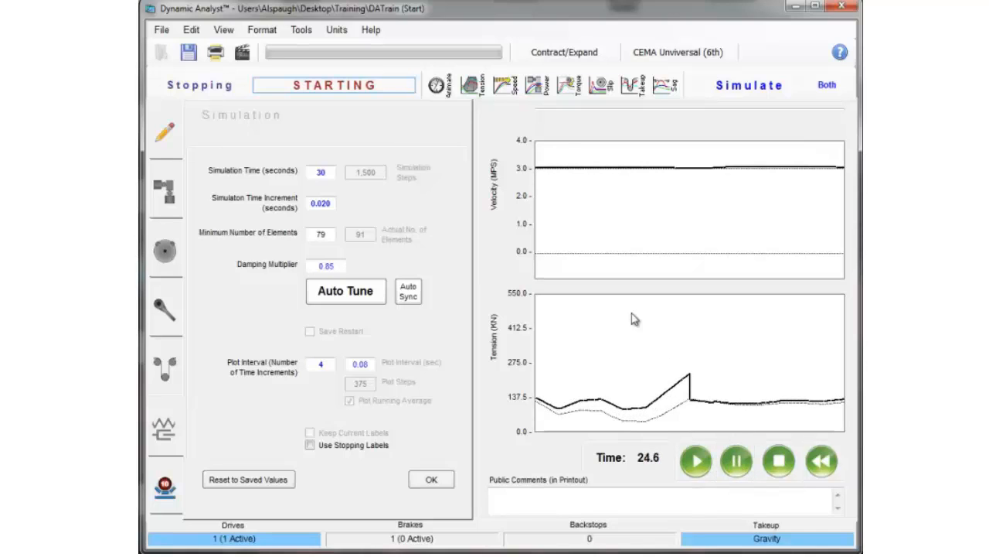
pyautogui.click(478, 89)
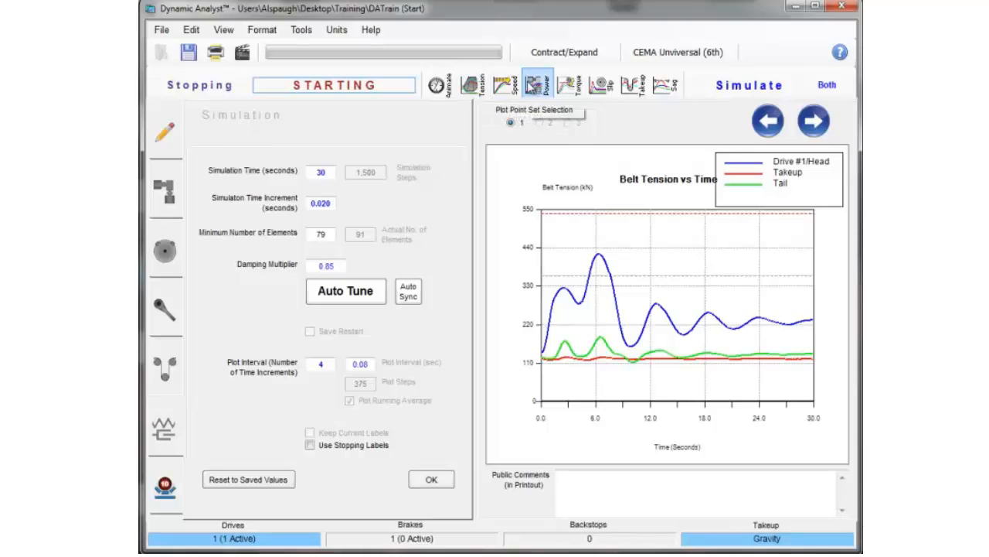
pyautogui.click(514, 86)
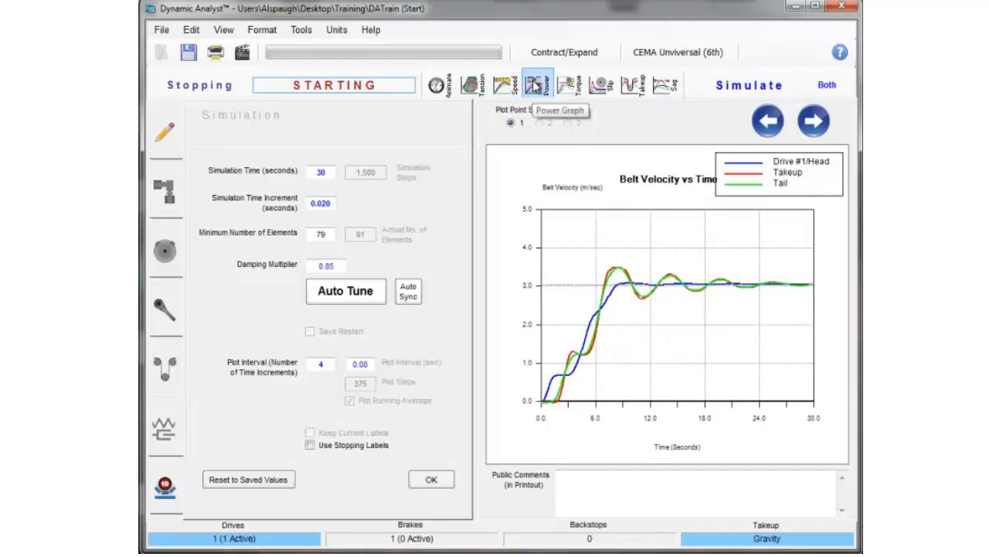
pyautogui.click(535, 86)
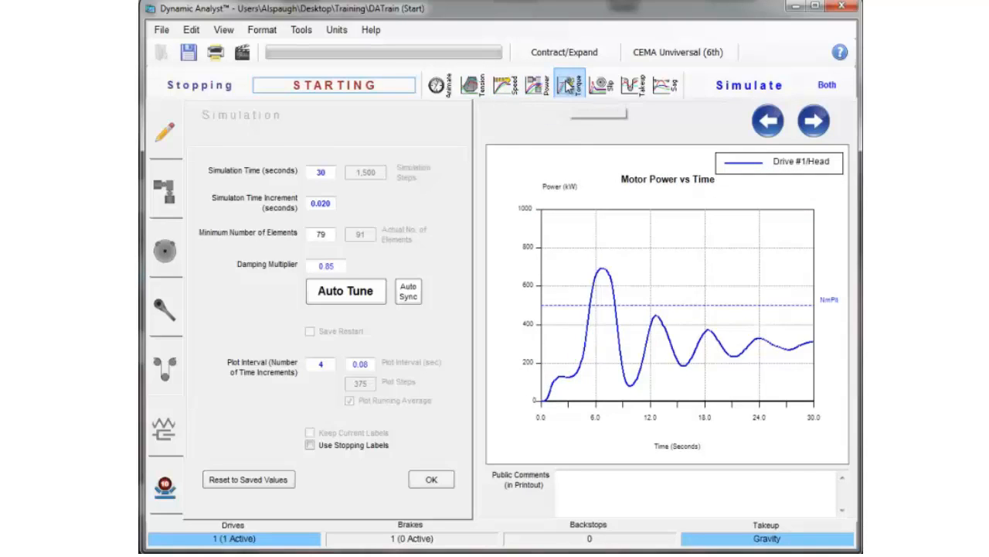
pyautogui.click(570, 86)
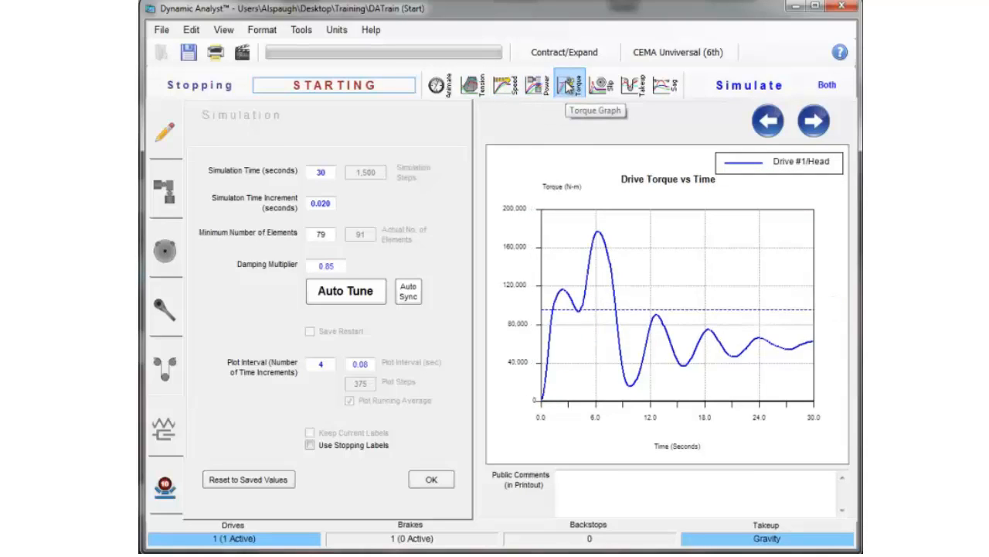
pyautogui.click(605, 87)
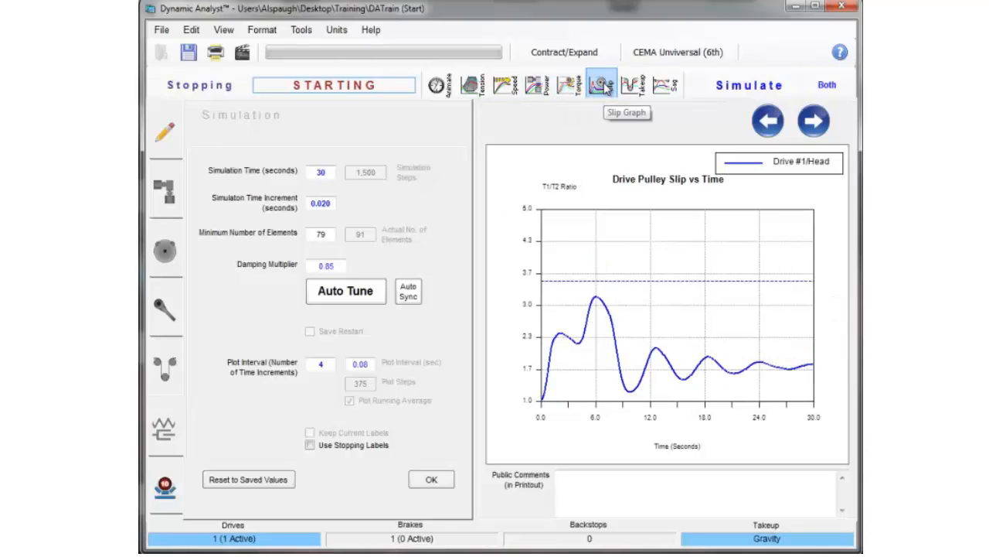
pyautogui.click(637, 86)
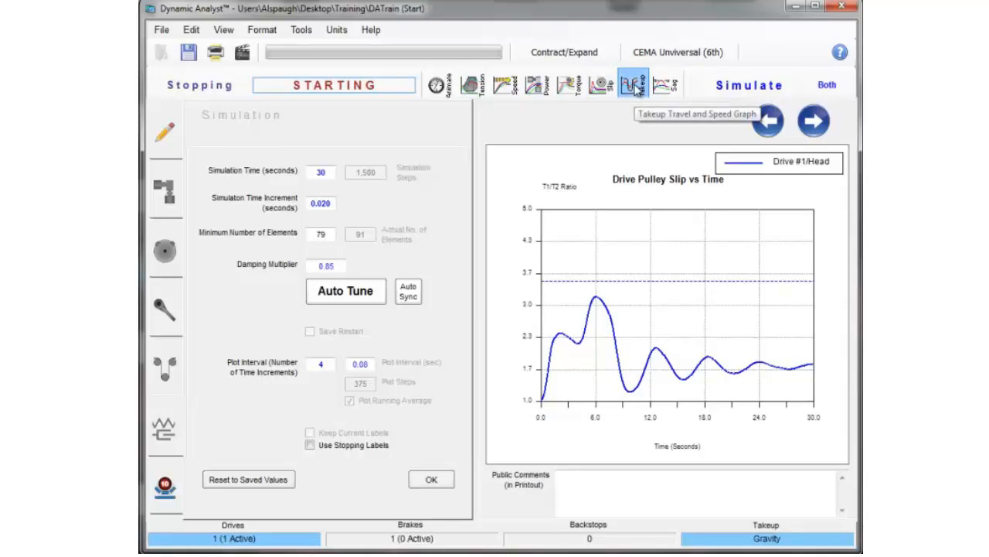
pyautogui.click(668, 87)
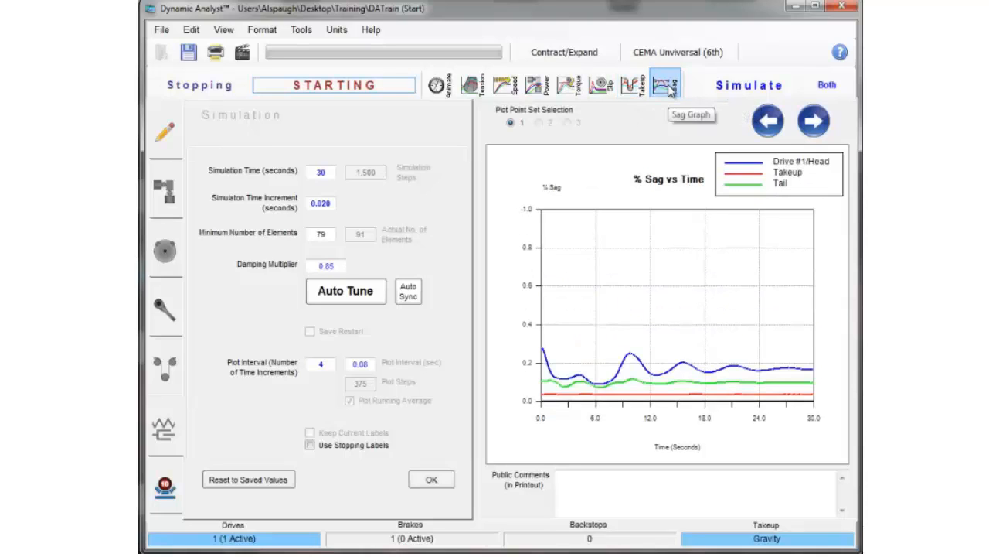
# Step: Return to the animation view and replay the belt velocity and tension animations of the stopping case and the starting case
pyautogui.click(450, 86)
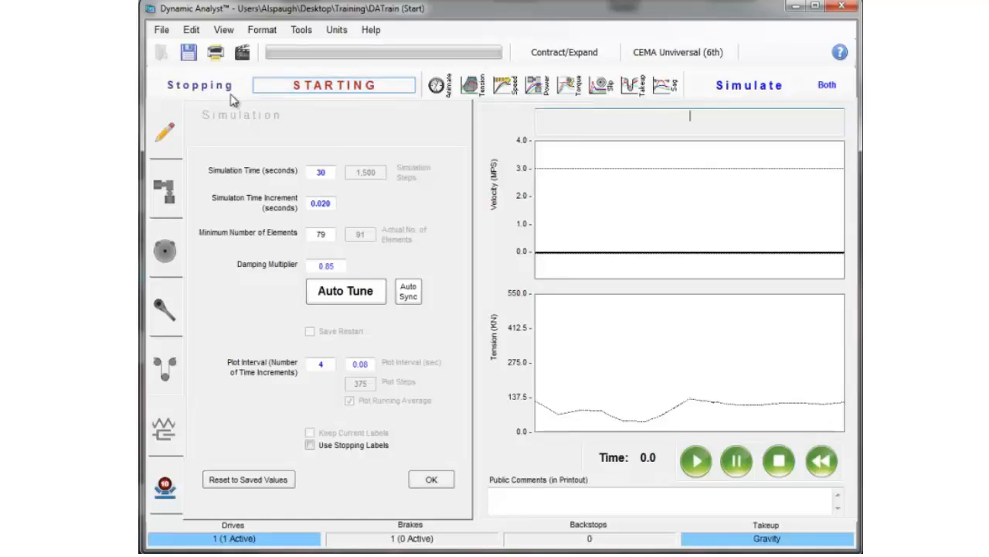
pyautogui.click(202, 90)
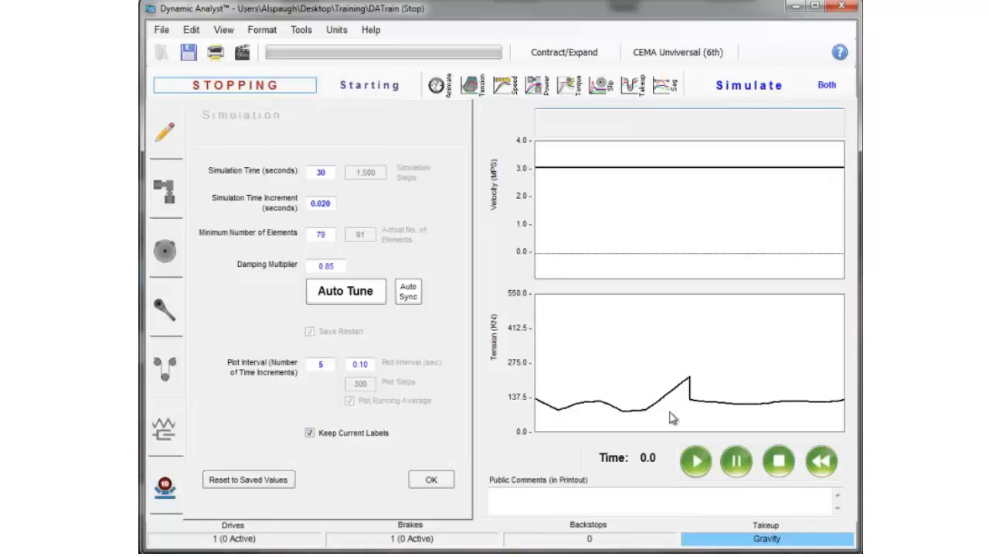
pyautogui.click(696, 462)
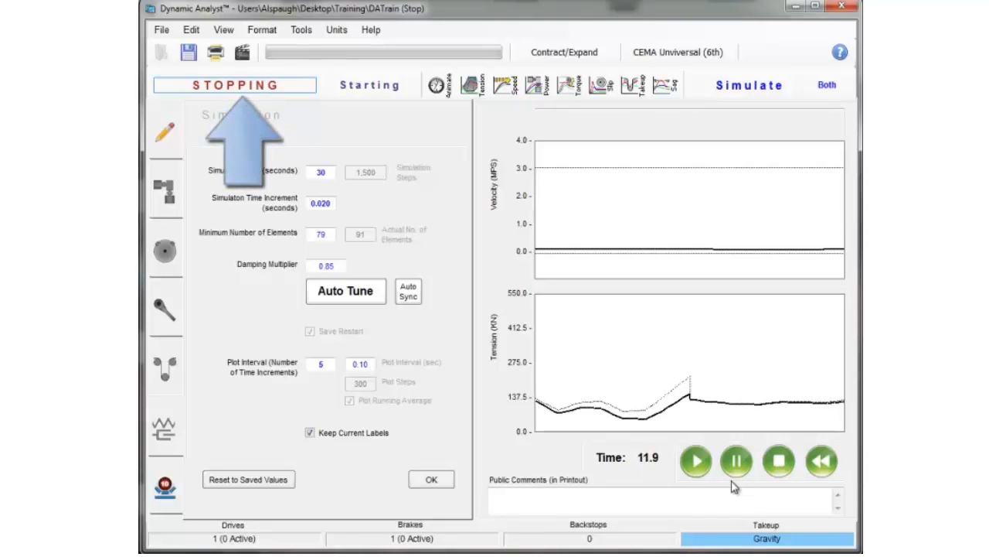
pyautogui.click(737, 463)
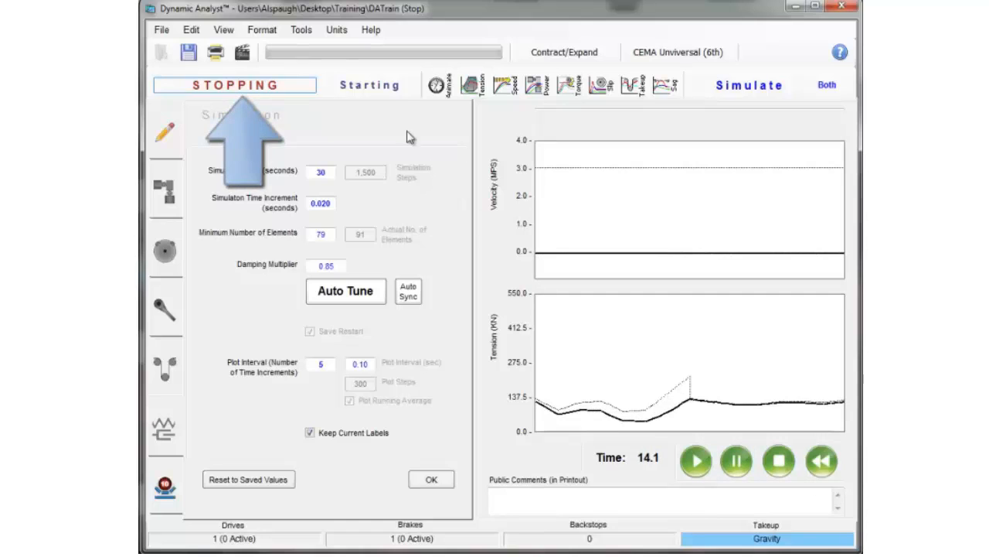
pyautogui.click(369, 85)
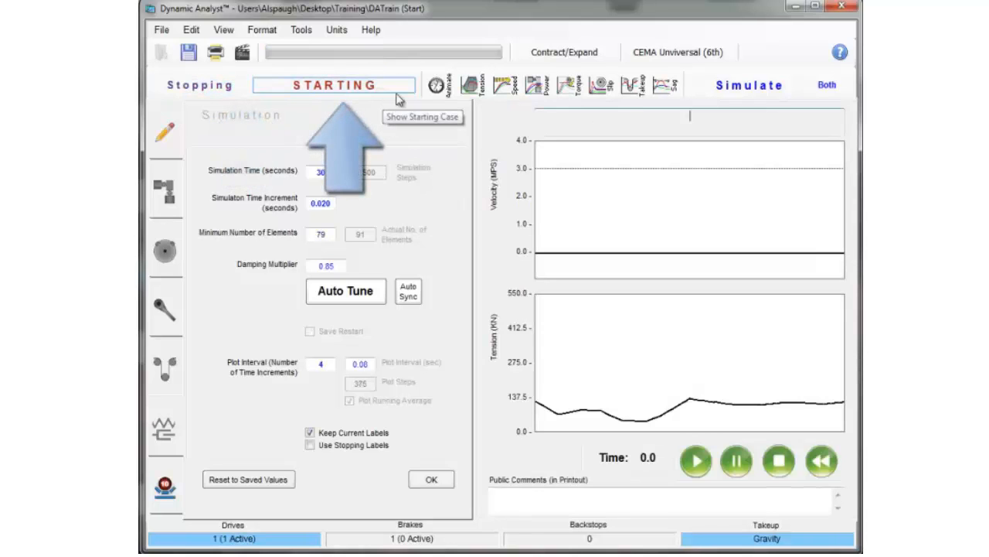
pyautogui.click(701, 469)
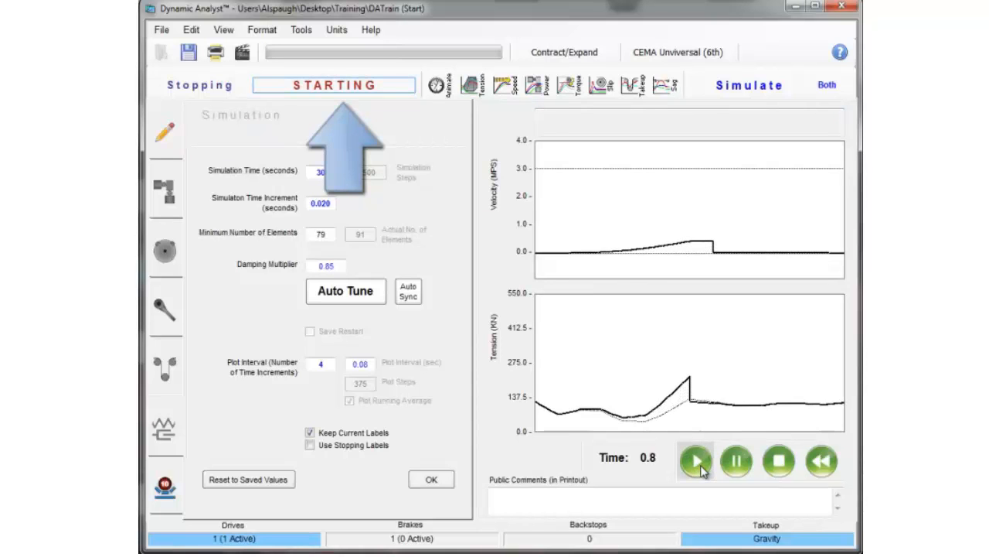